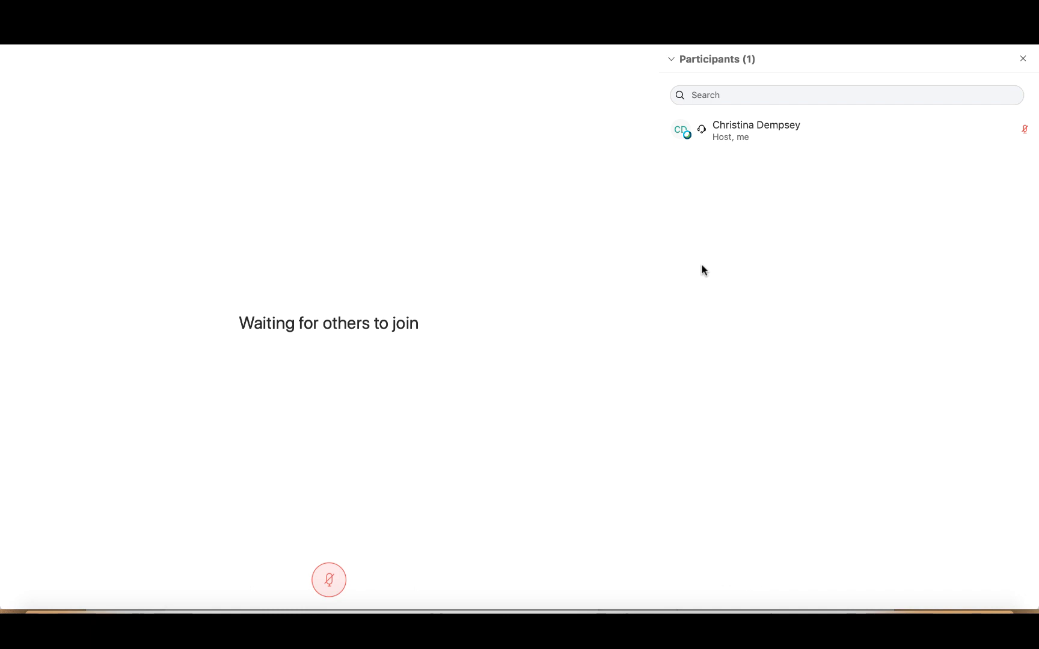
Open the meeting Recorder panel, set to Record in cloud at 00:00:00
{"action": "mouse_move", "coordinate": [650, 292]}
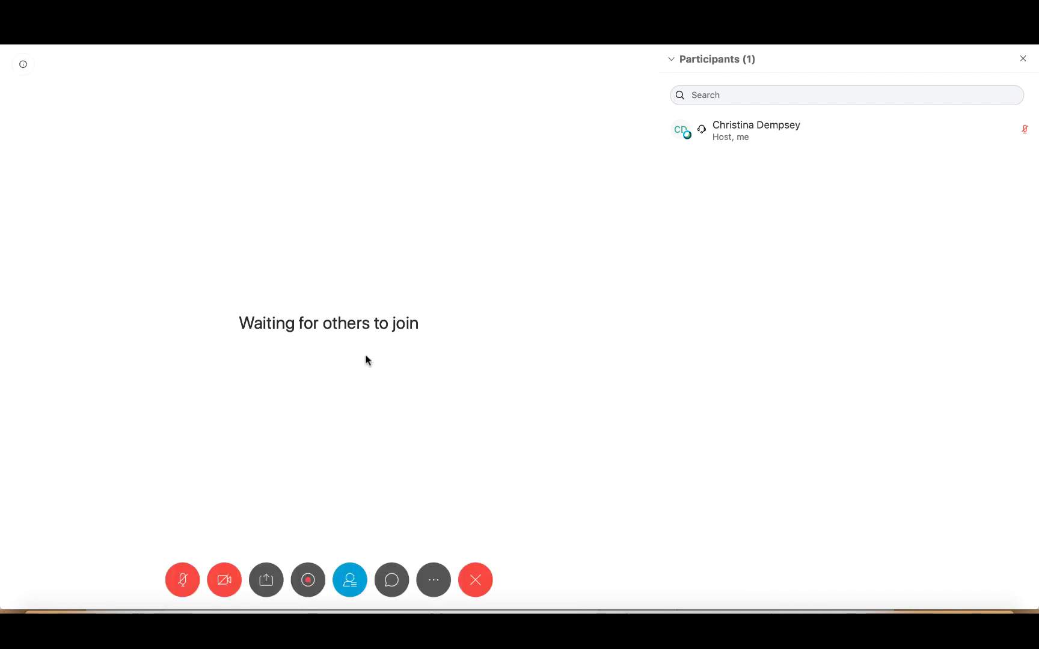
{"action": "left_click", "coordinate": [305, 590]}
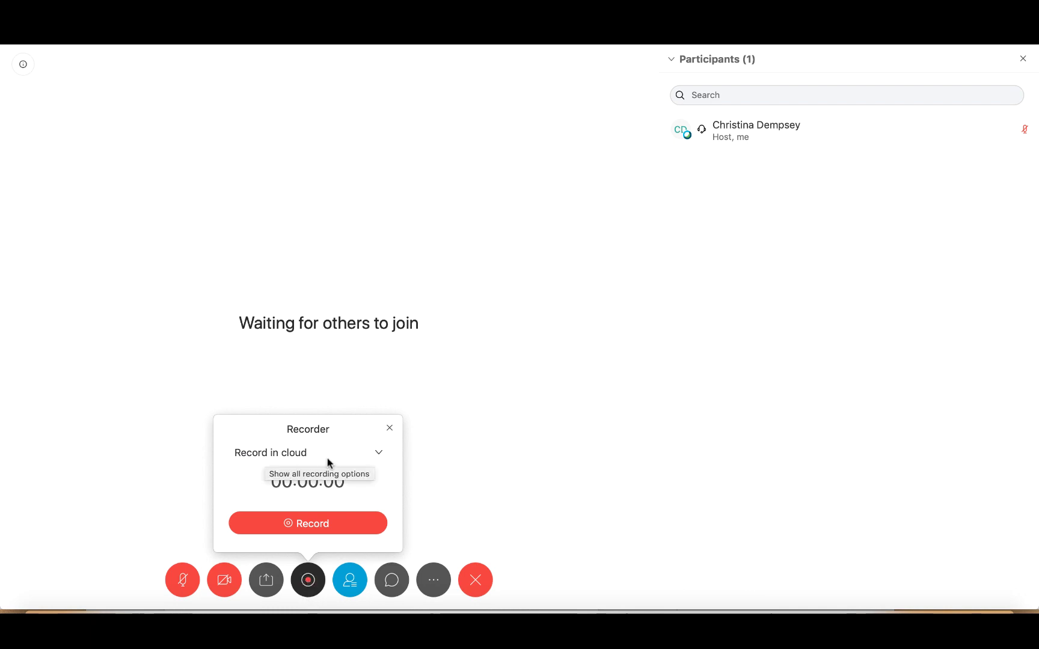
Keep Record in cloud as the recording destination in the recorder options
{"action": "left_click", "coordinate": [380, 454]}
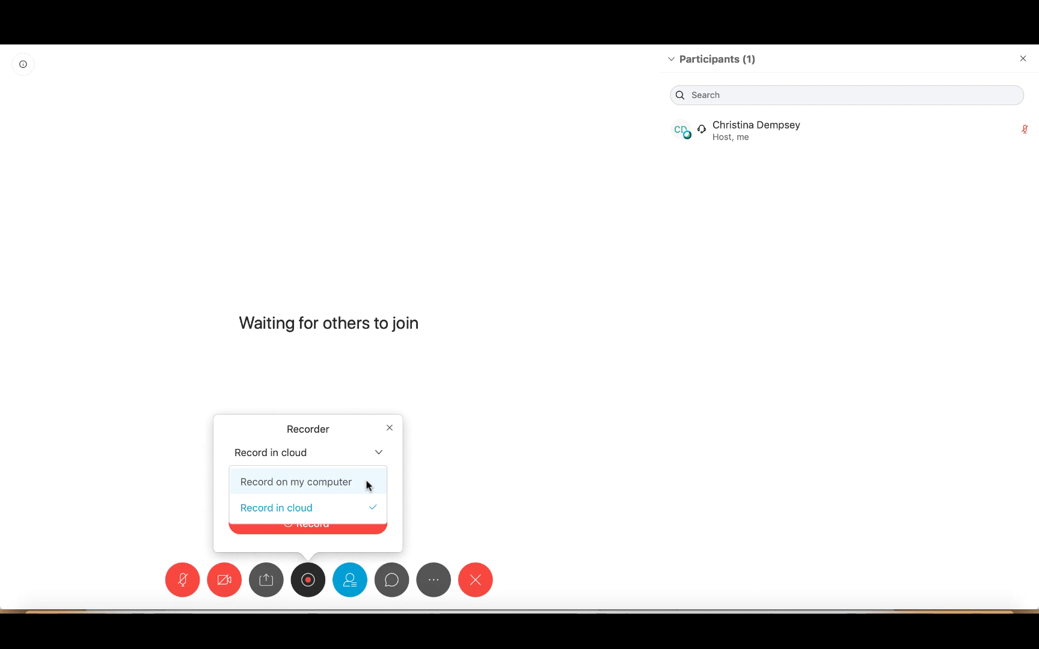
{"action": "left_click", "coordinate": [450, 464]}
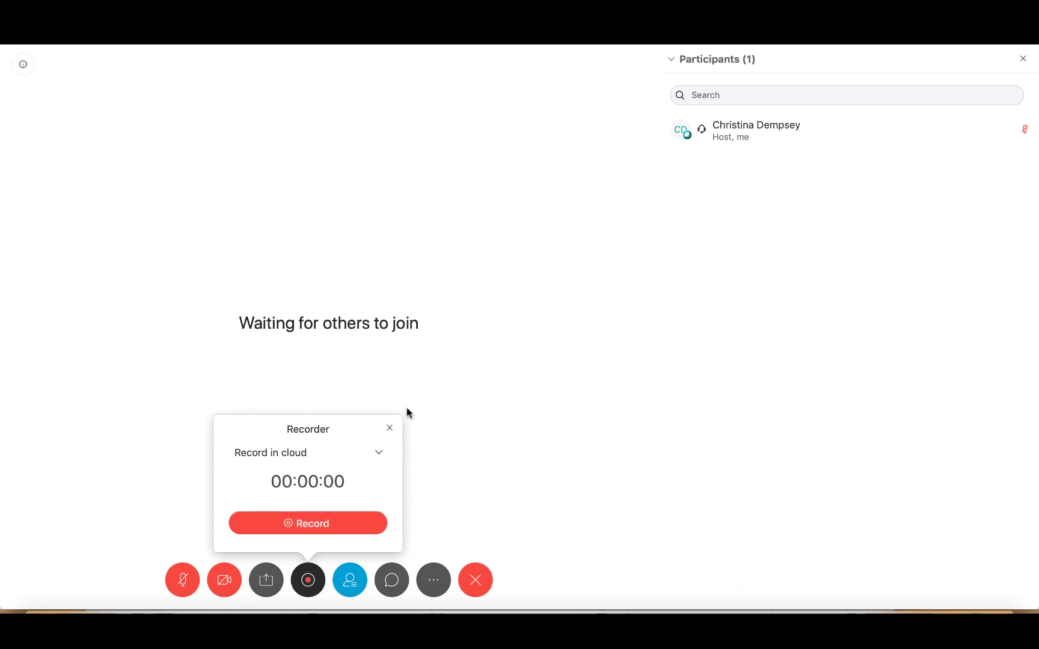
Close the Share Content dialog without sharing and reopen the cloud Recorder panel
{"action": "left_click", "coordinate": [267, 580]}
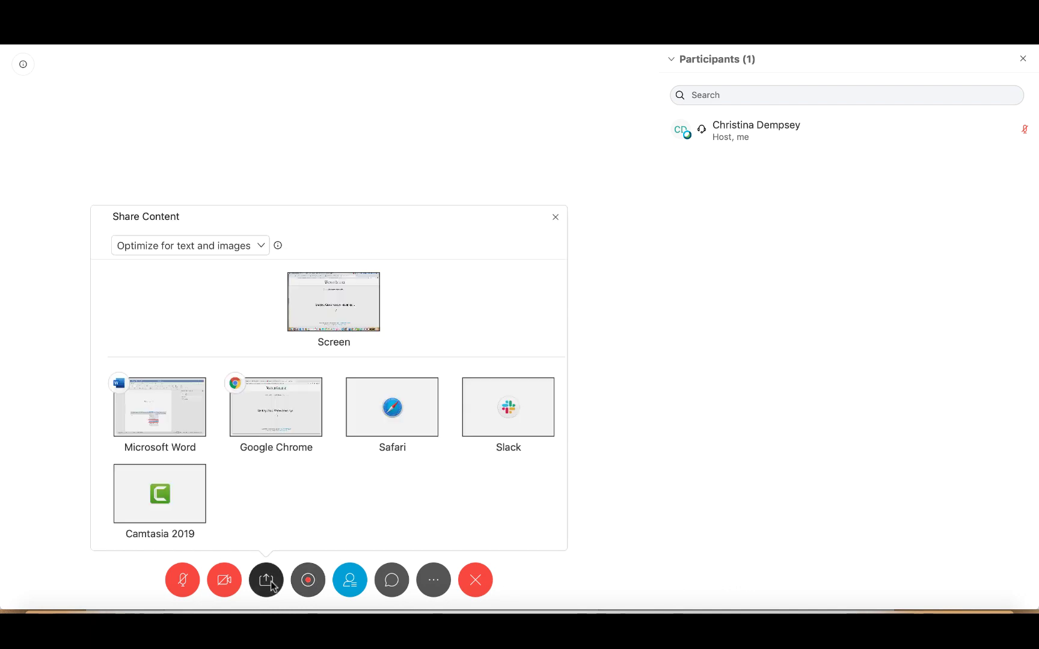
{"action": "scroll", "coordinate": [211, 512], "scroll_direction": "down", "scroll_amount": 3}
{"action": "mouse_move", "coordinate": [141, 528]}
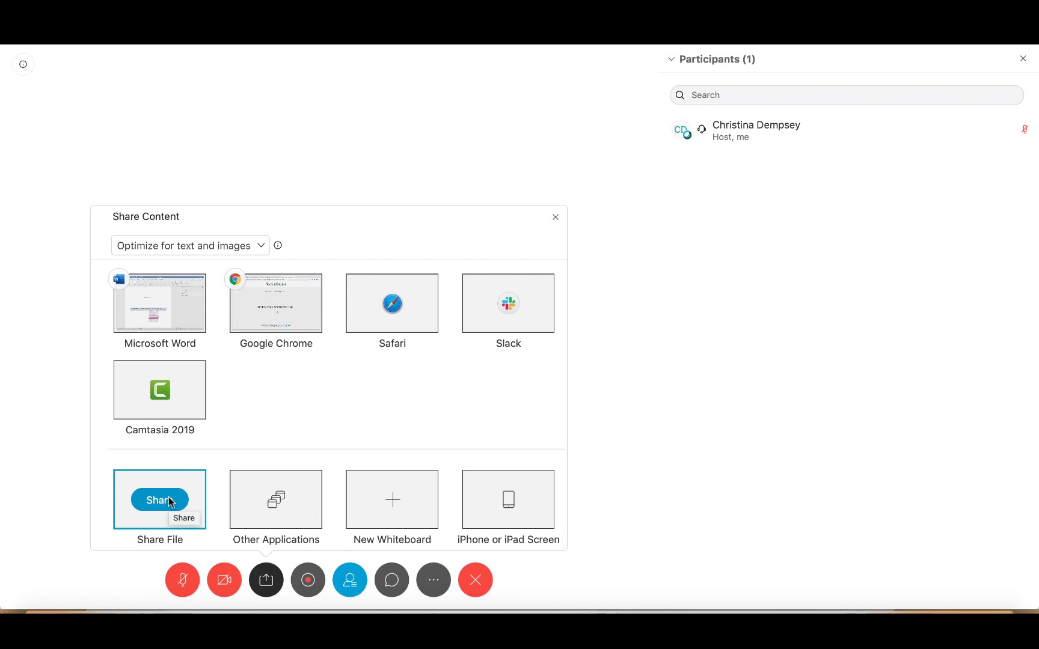
{"action": "left_click", "coordinate": [556, 217]}
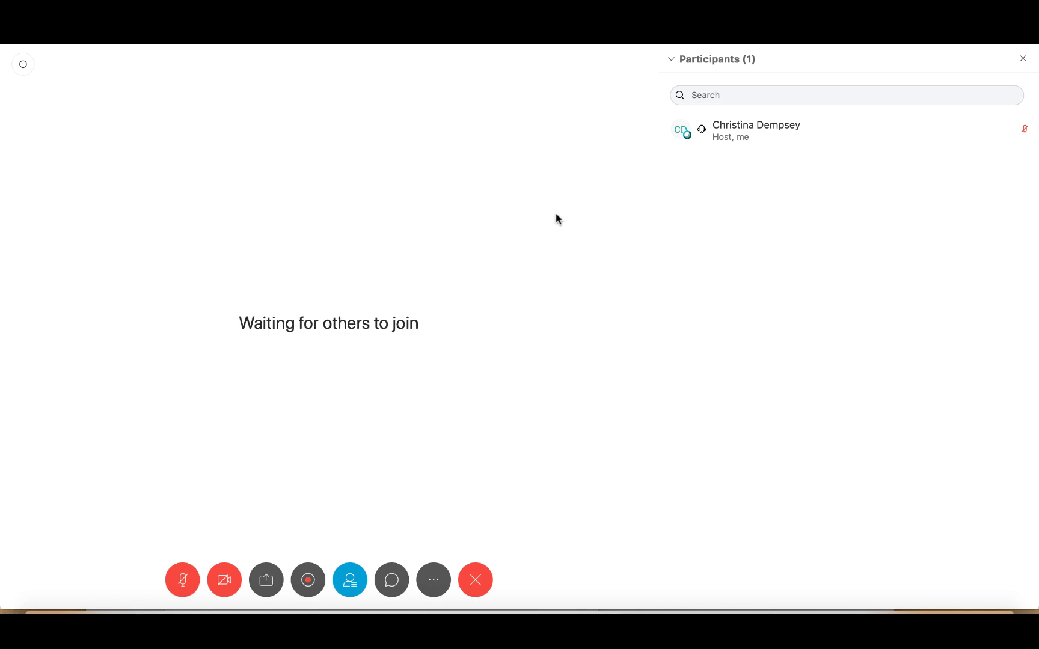
{"action": "left_click", "coordinate": [308, 578]}
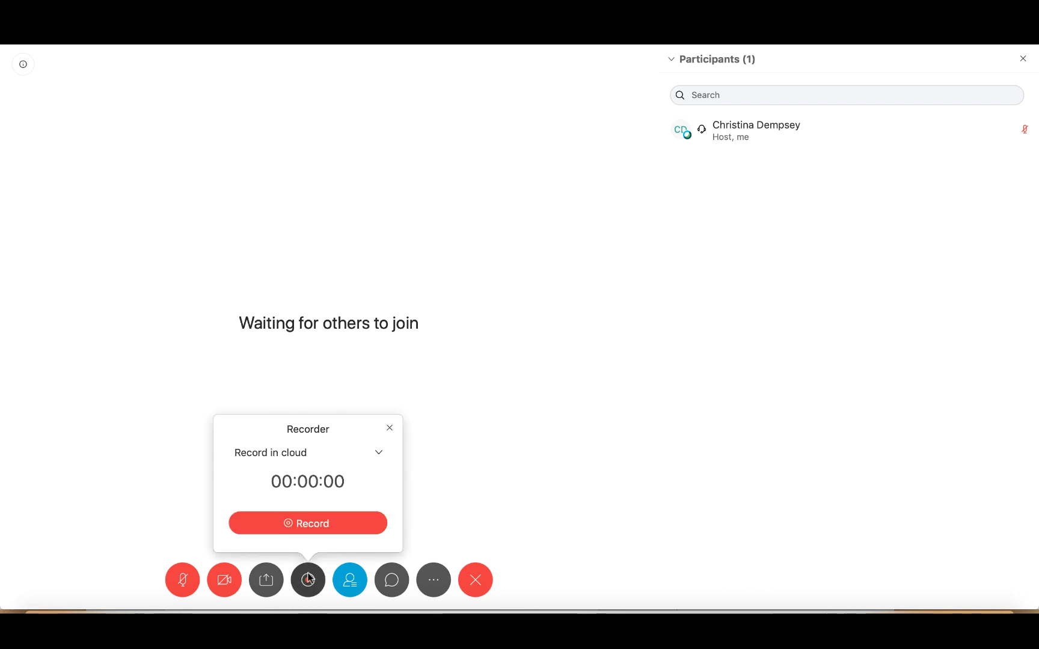
Record about 37 seconds of the meeting to the cloud, then stop recording
{"action": "left_click", "coordinate": [342, 522]}
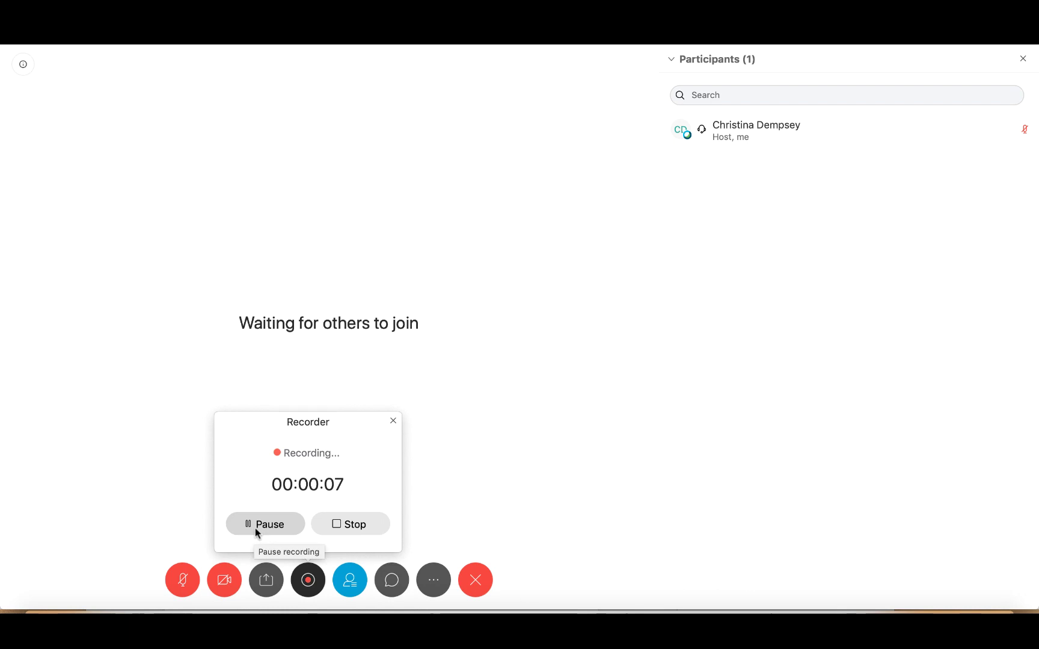
{"action": "left_click", "coordinate": [381, 525]}
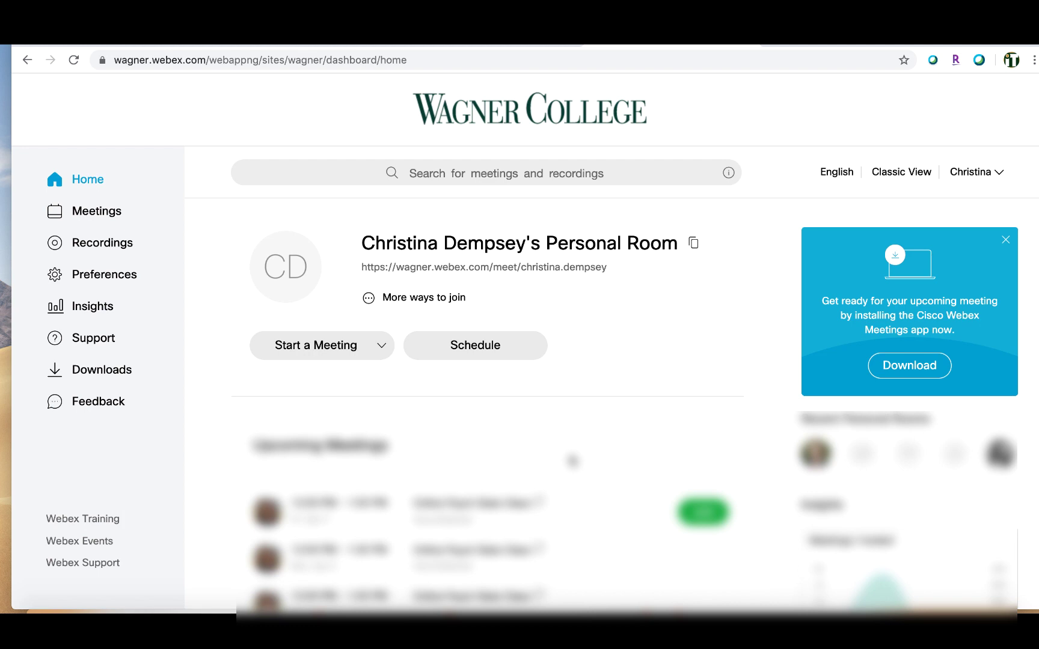
Open Share Recording for the Moodle Basics Webinar row on the Recordings page
{"action": "left_click", "coordinate": [114, 250]}
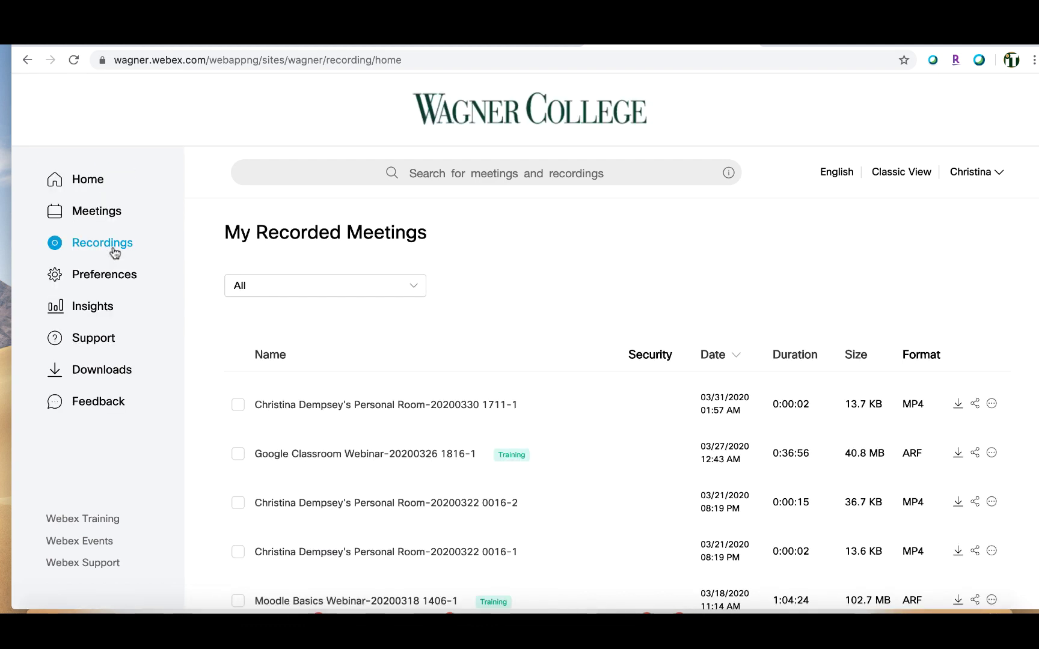
{"action": "scroll", "coordinate": [357, 532], "scroll_direction": "down", "scroll_amount": 3}
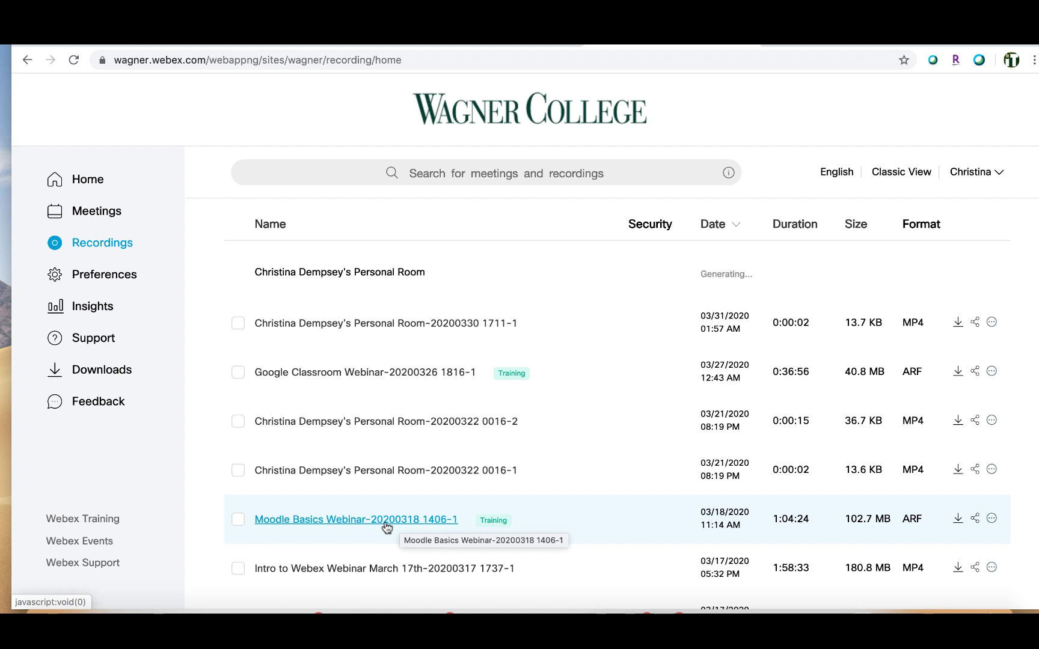
{"action": "left_click", "coordinate": [975, 520]}
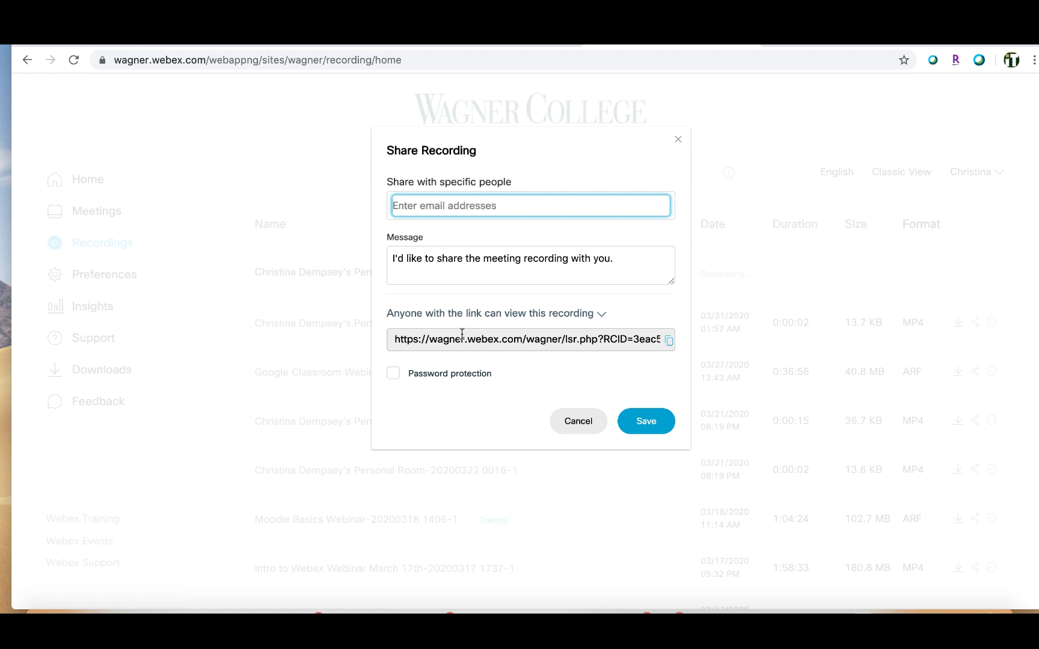
Select the full recording link in the Share Recording dialog and copy it
{"action": "left_click", "coordinate": [397, 340]}
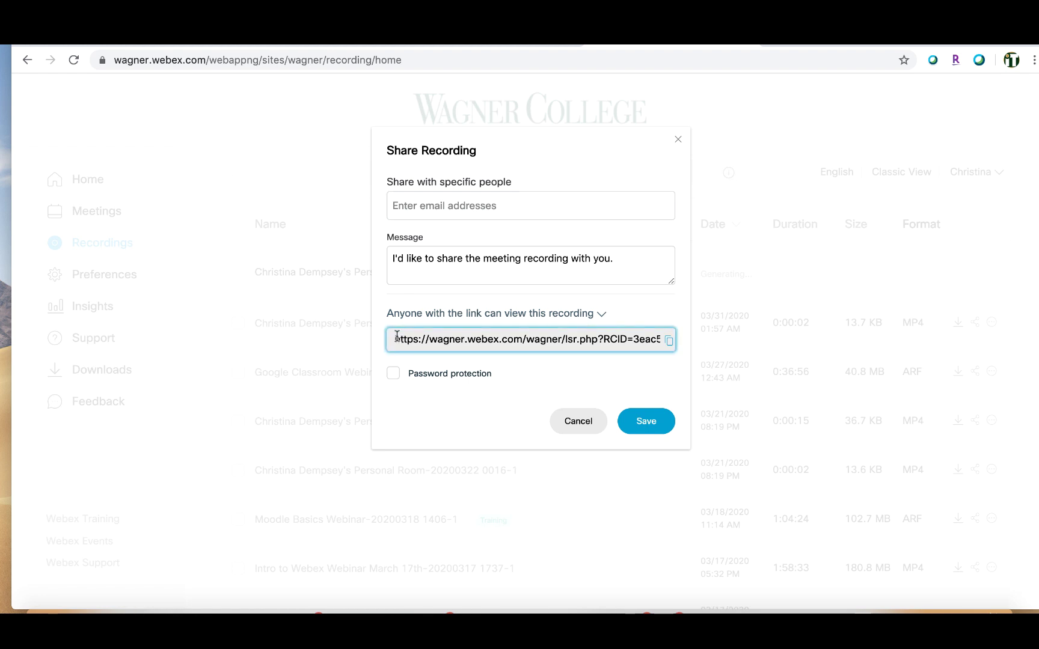
{"action": "triple_click", "coordinate": [397, 337]}
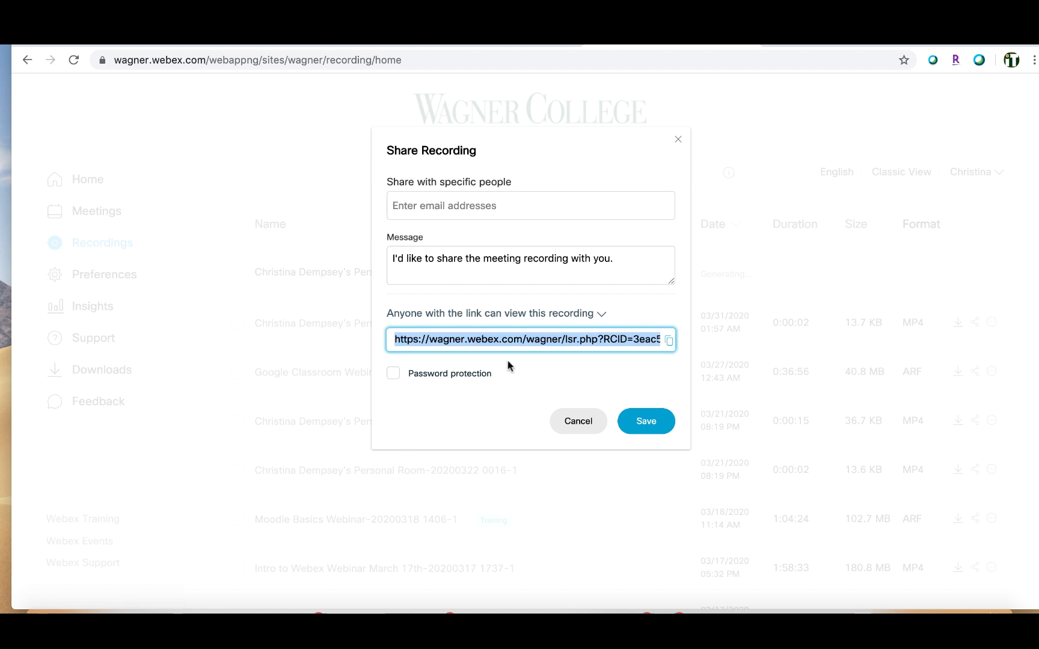
{"action": "triple_click", "coordinate": [491, 342]}
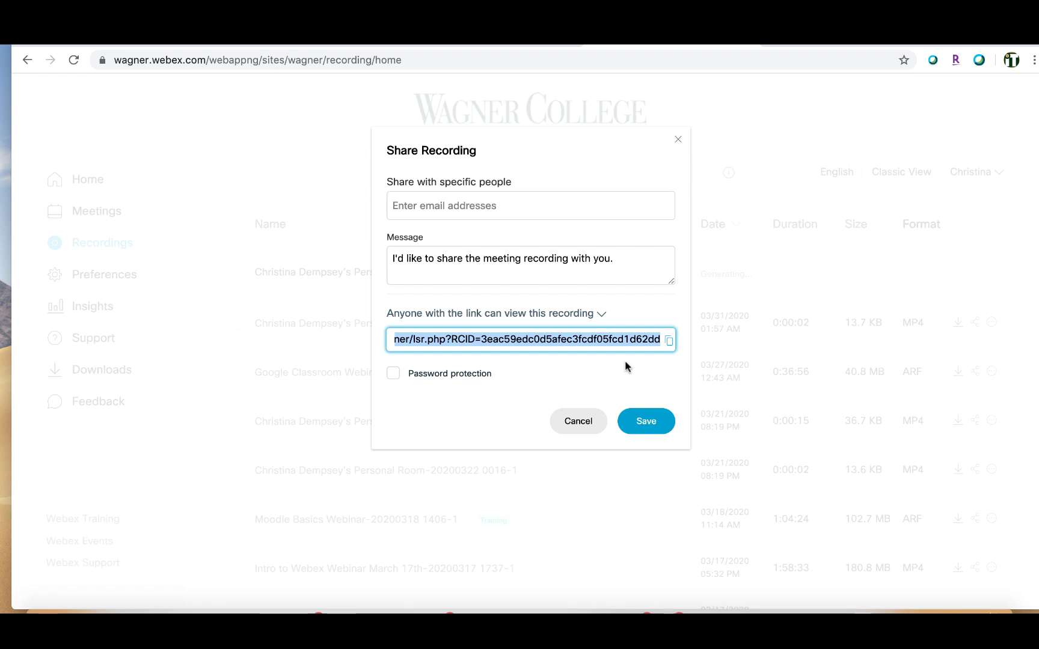
{"action": "left_click", "coordinate": [669, 341]}
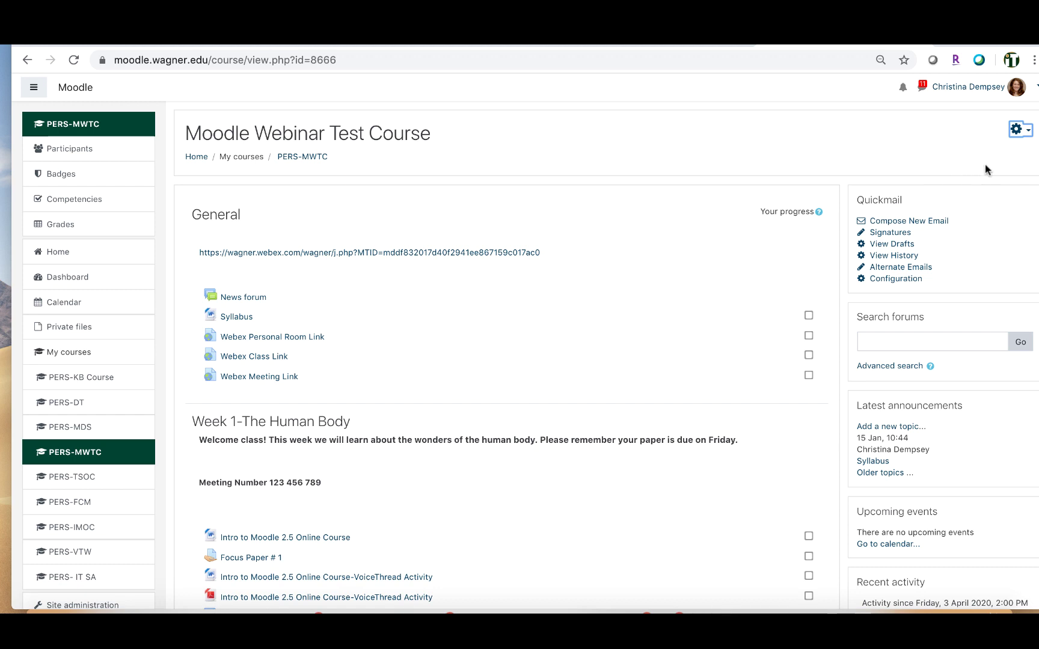
Turn editing on and add a new URL resource to Topic 7
{"action": "left_click", "coordinate": [1017, 132]}
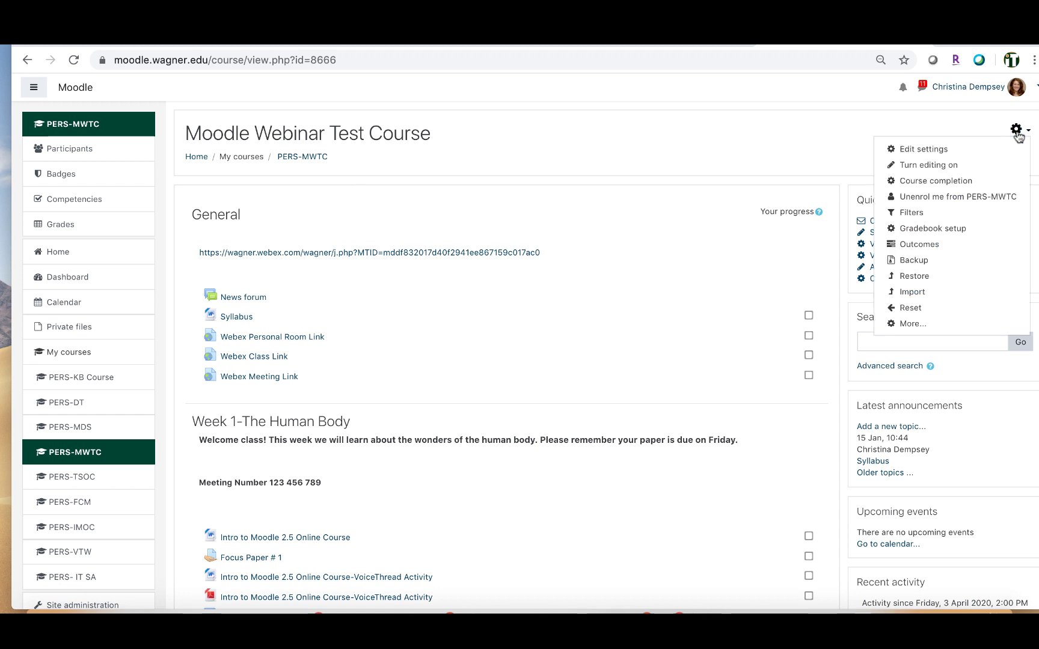
{"action": "left_click", "coordinate": [939, 164]}
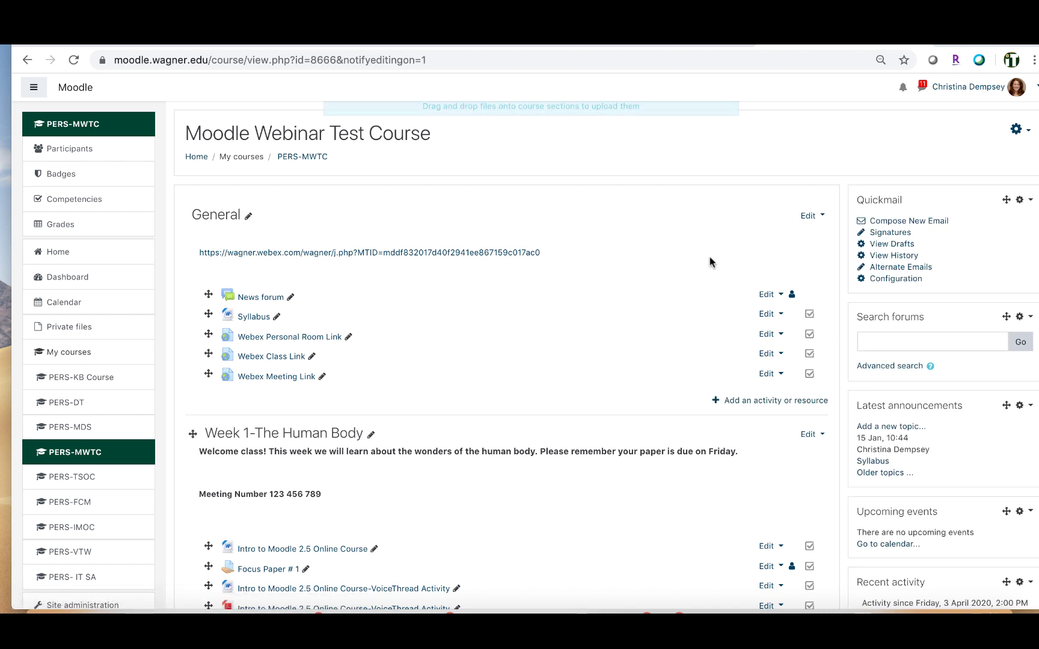
{"action": "scroll", "coordinate": [710, 258], "scroll_direction": "down", "scroll_amount": 20}
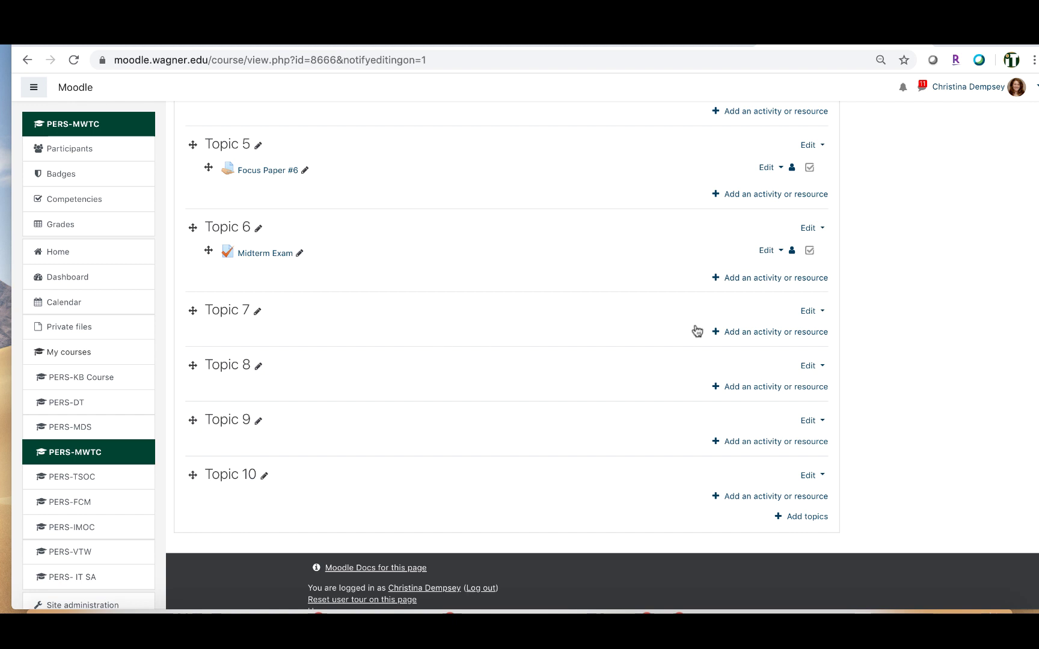
{"action": "left_click", "coordinate": [778, 335]}
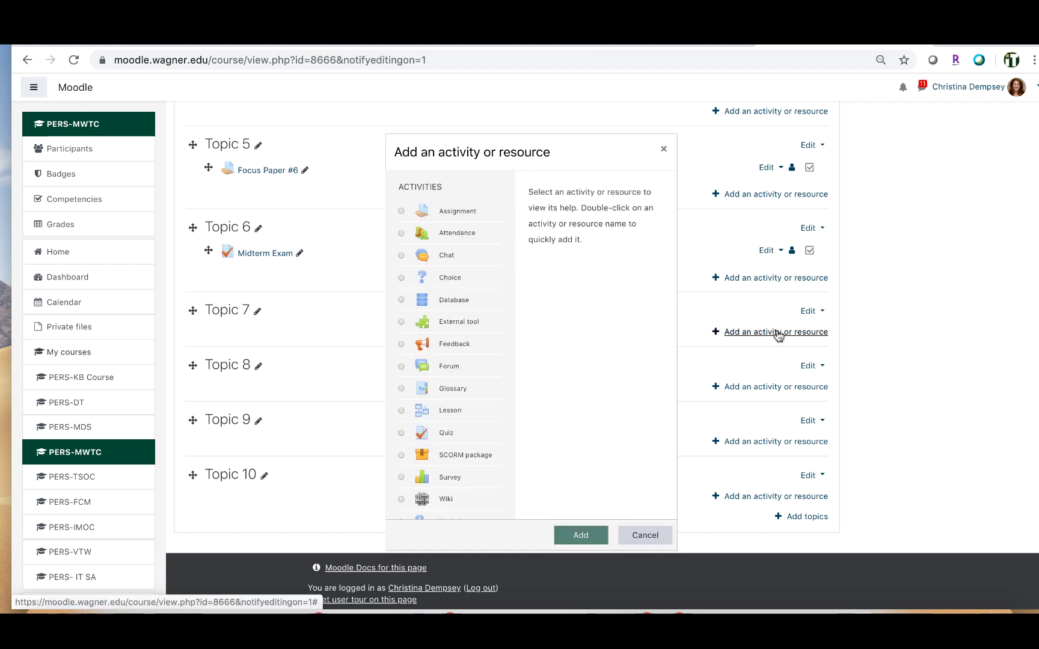
{"action": "scroll", "coordinate": [422, 399], "scroll_direction": "down", "scroll_amount": 5}
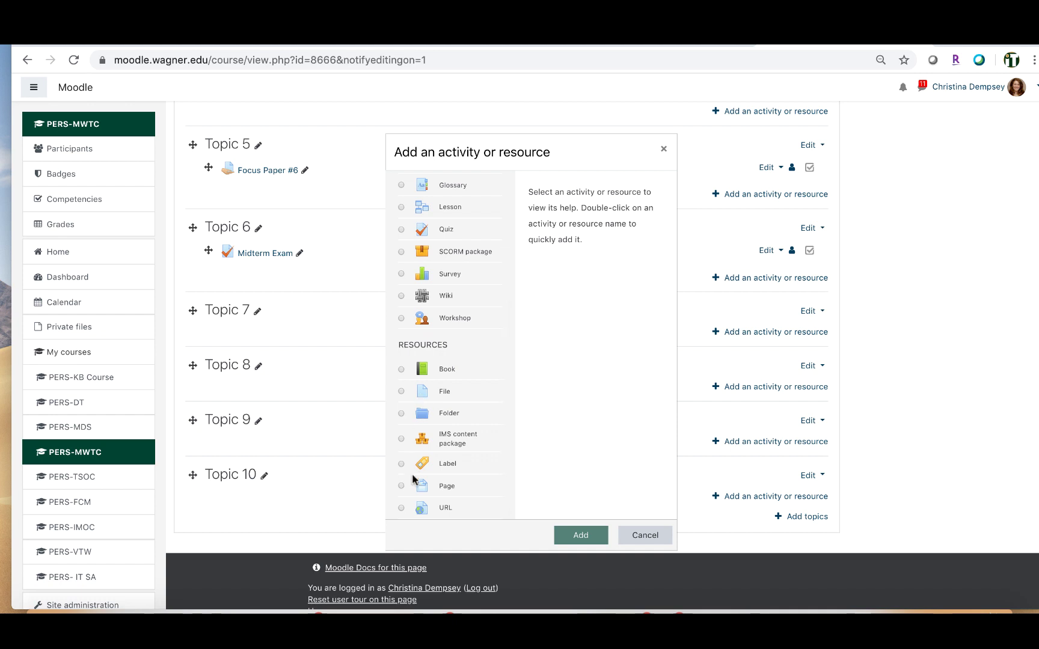
{"action": "left_click", "coordinate": [404, 509]}
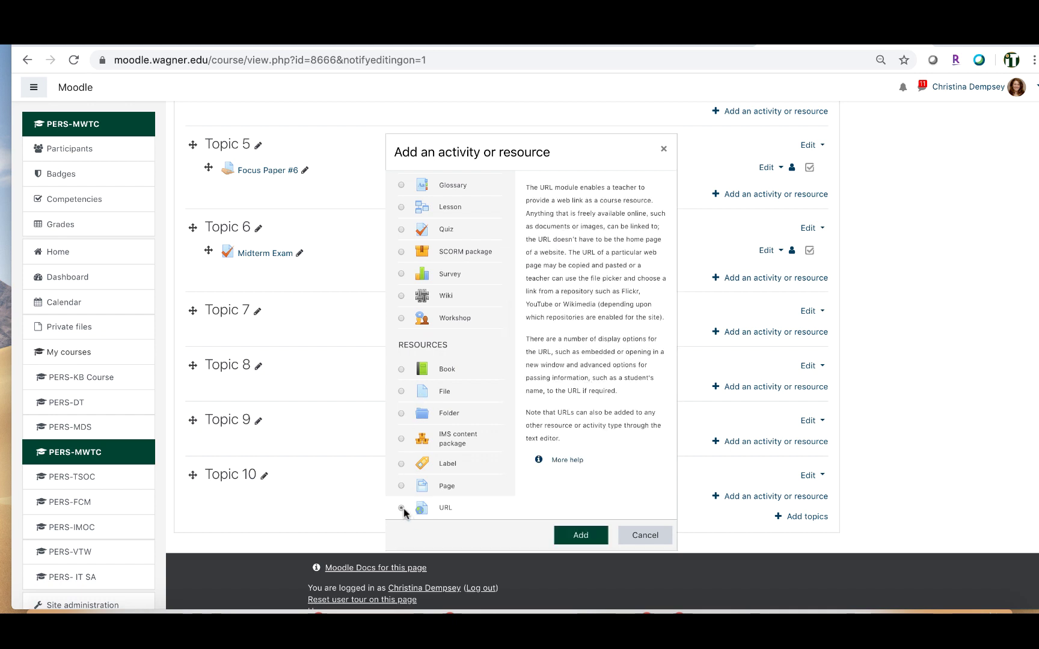
{"action": "left_click", "coordinate": [592, 538]}
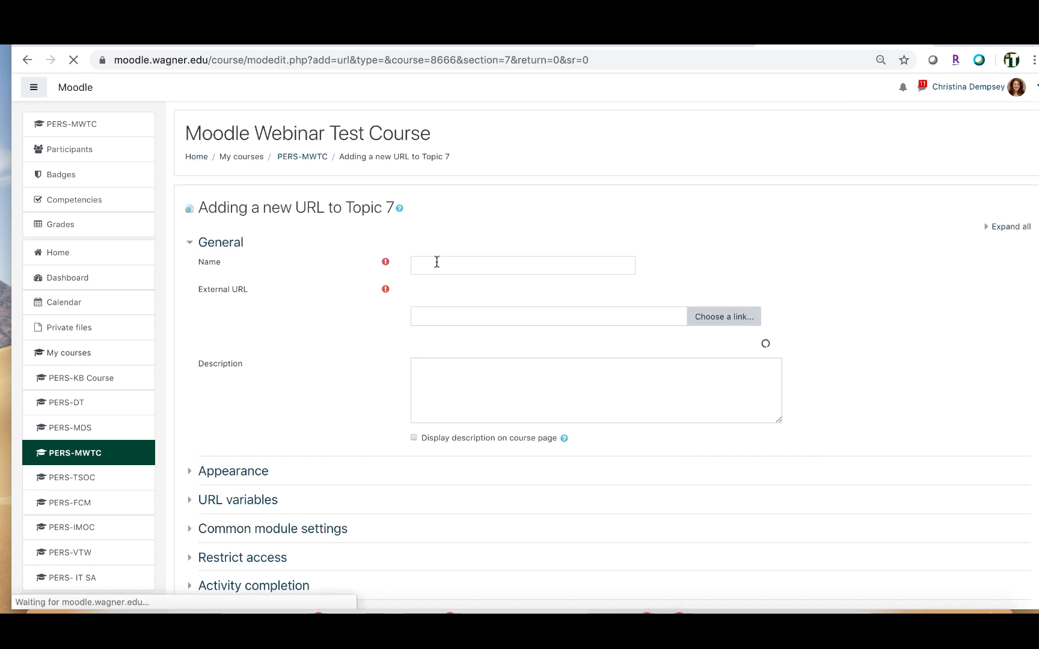
Name the resource 'Class Webex' and paste the Webex recording link into External URL
{"action": "left_click", "coordinate": [437, 263]}
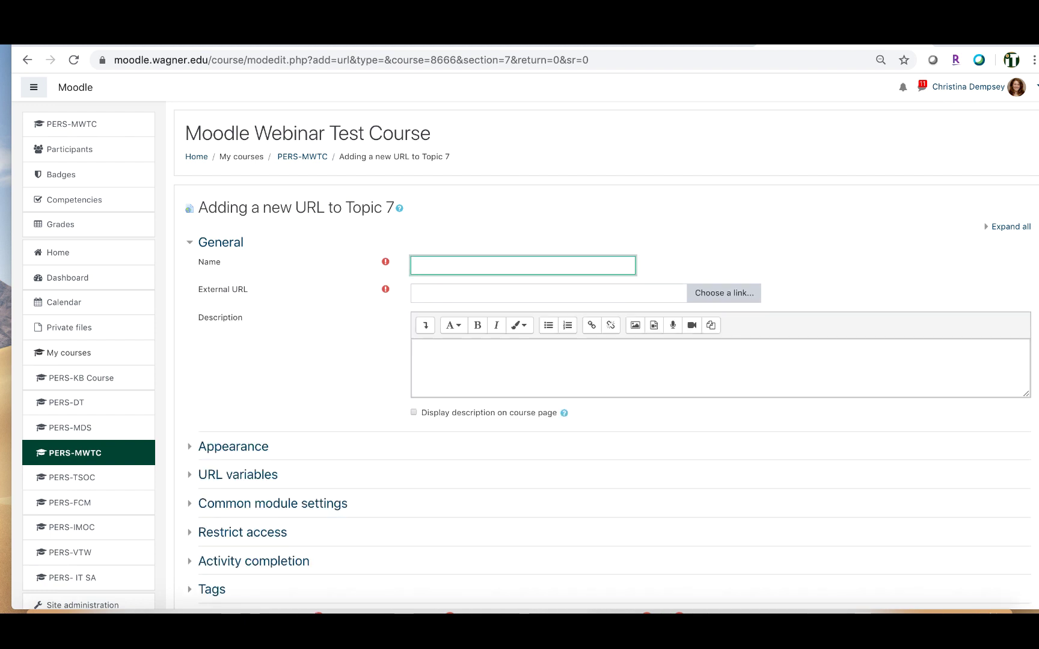
{"action": "type", "text": "Class Webex"}
{"action": "left_click", "coordinate": [428, 295]}
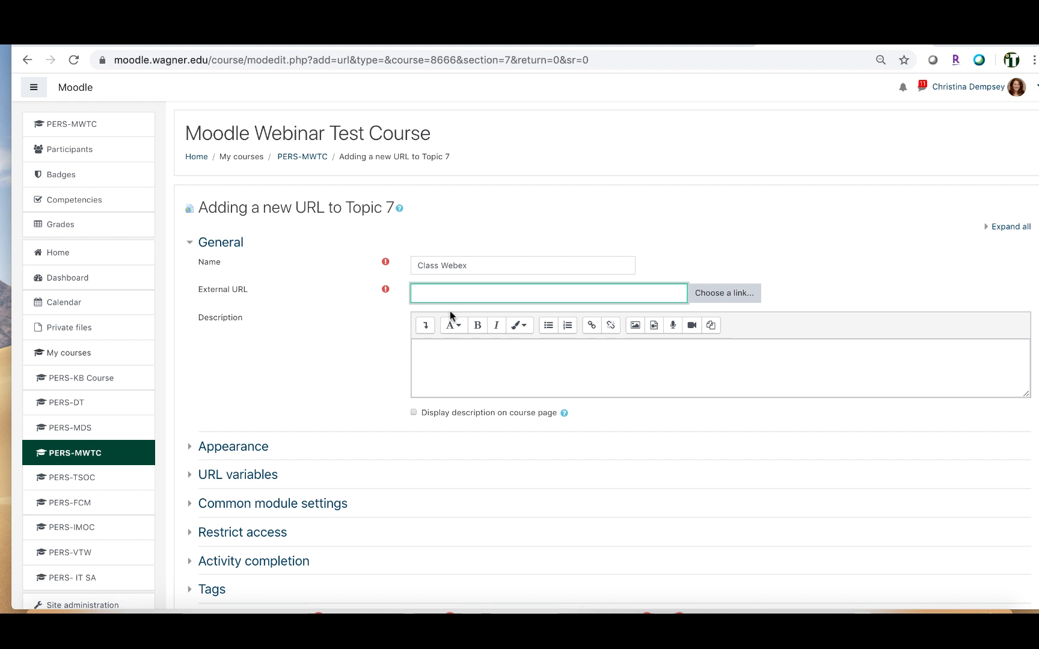
{"action": "key", "text": "super+v"}
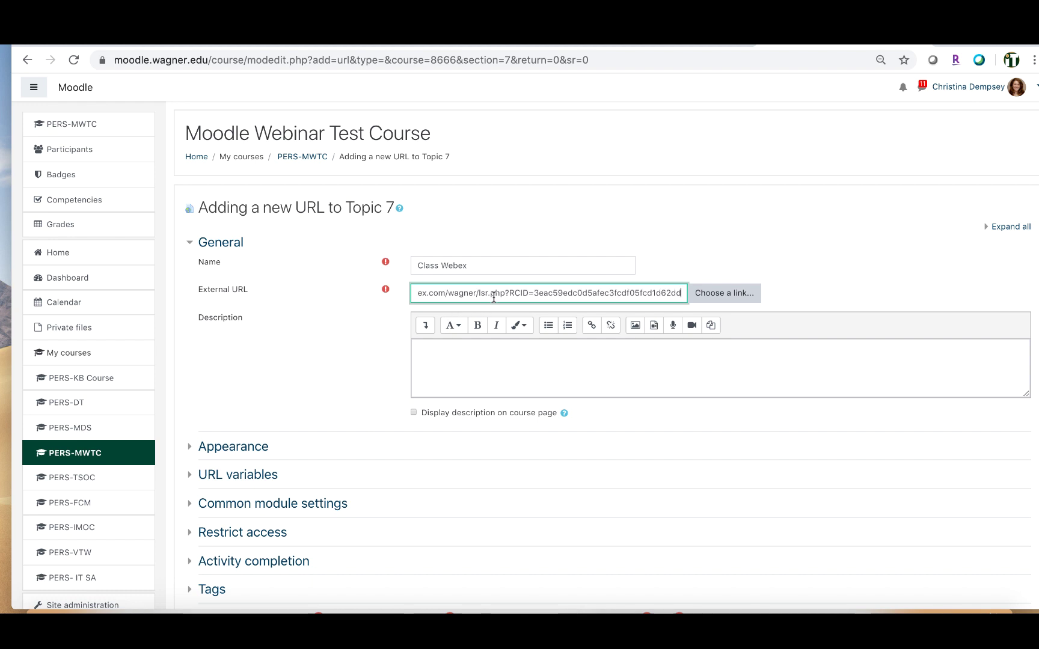
Delete the recording title before the link, leaving only the URL, and save to the course
{"action": "key", "text": "Home"}
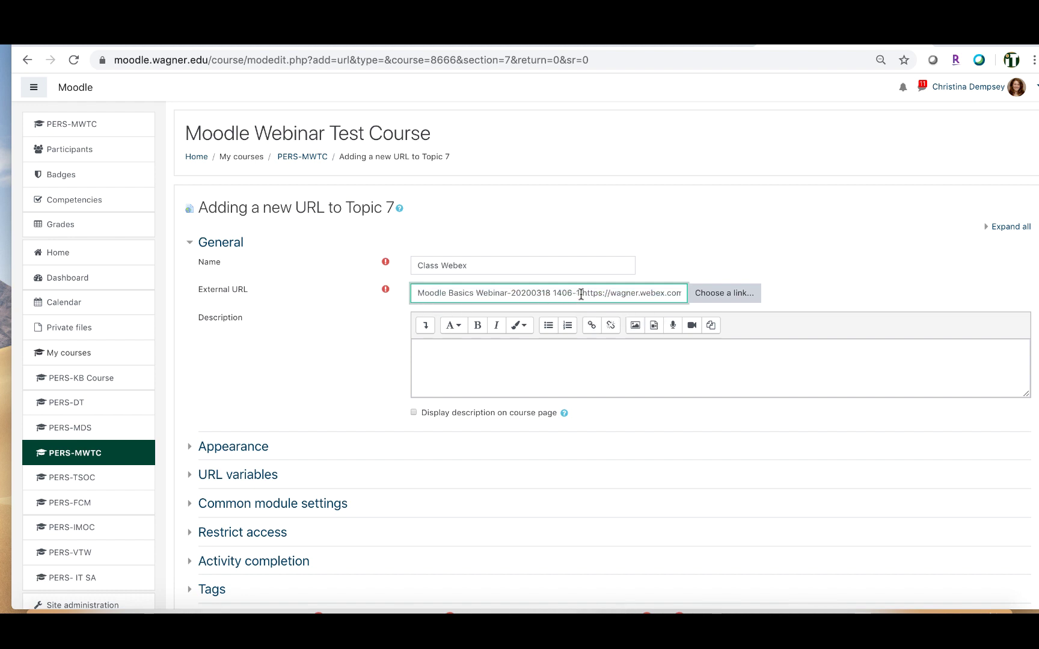
{"action": "left_click_drag", "start_coordinate": [580, 293], "coordinate": [397, 292]}
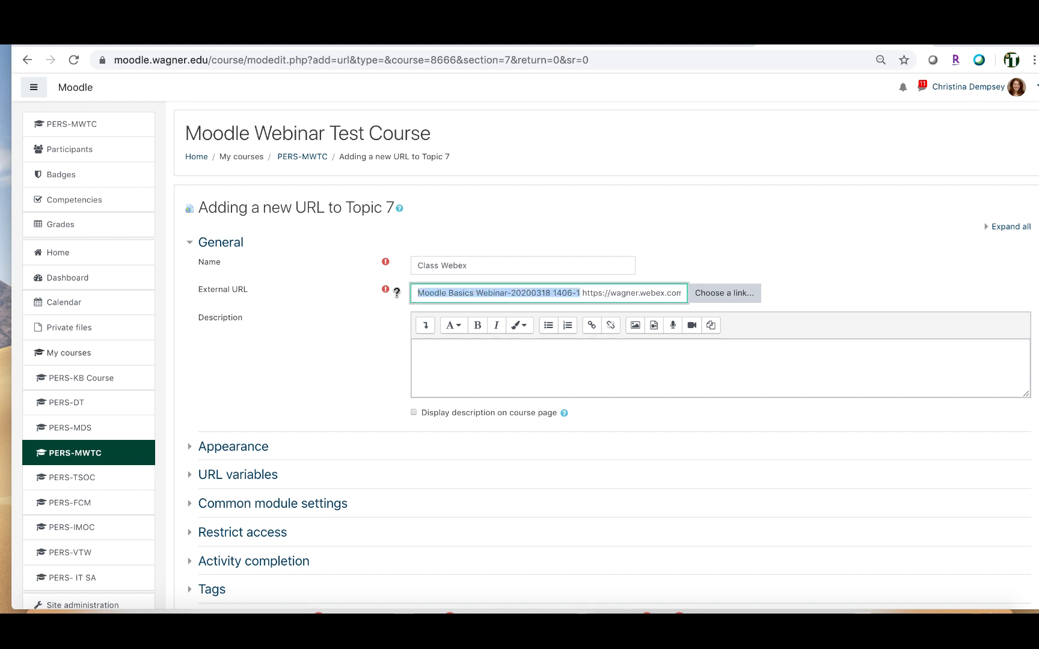
{"action": "key", "text": "BackSpace"}
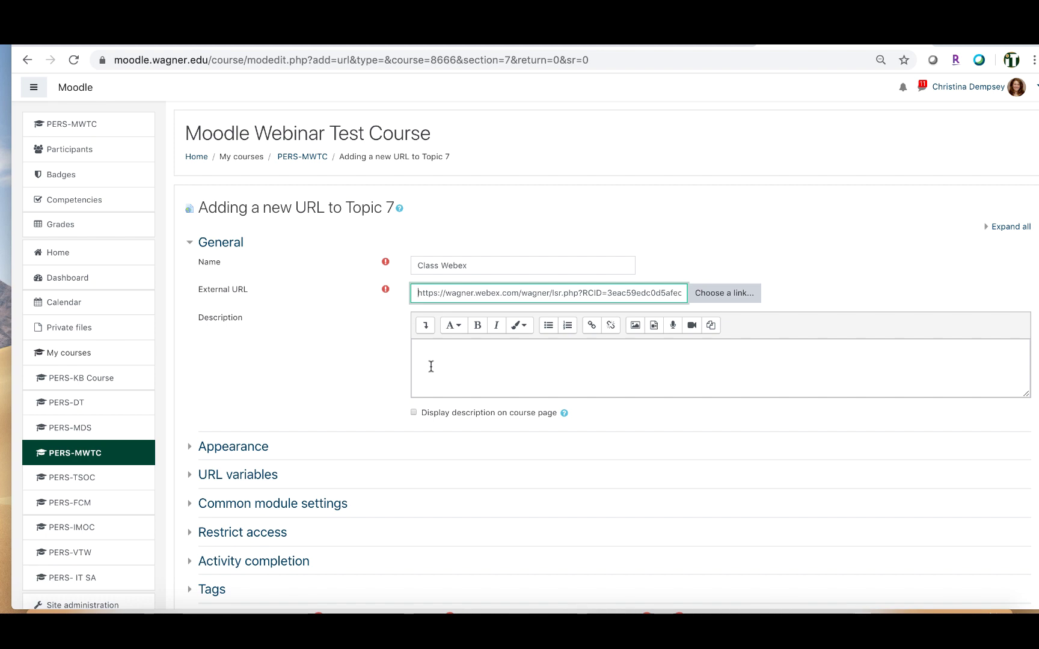
{"action": "scroll", "coordinate": [431, 366], "scroll_direction": "down", "scroll_amount": 3}
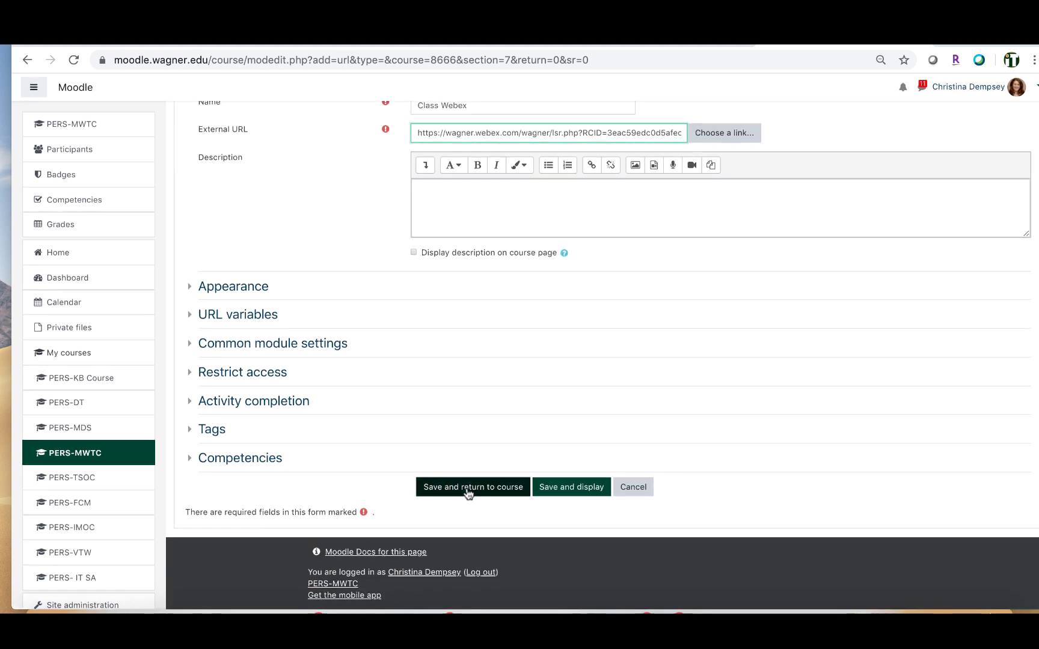
{"action": "left_click", "coordinate": [469, 492]}
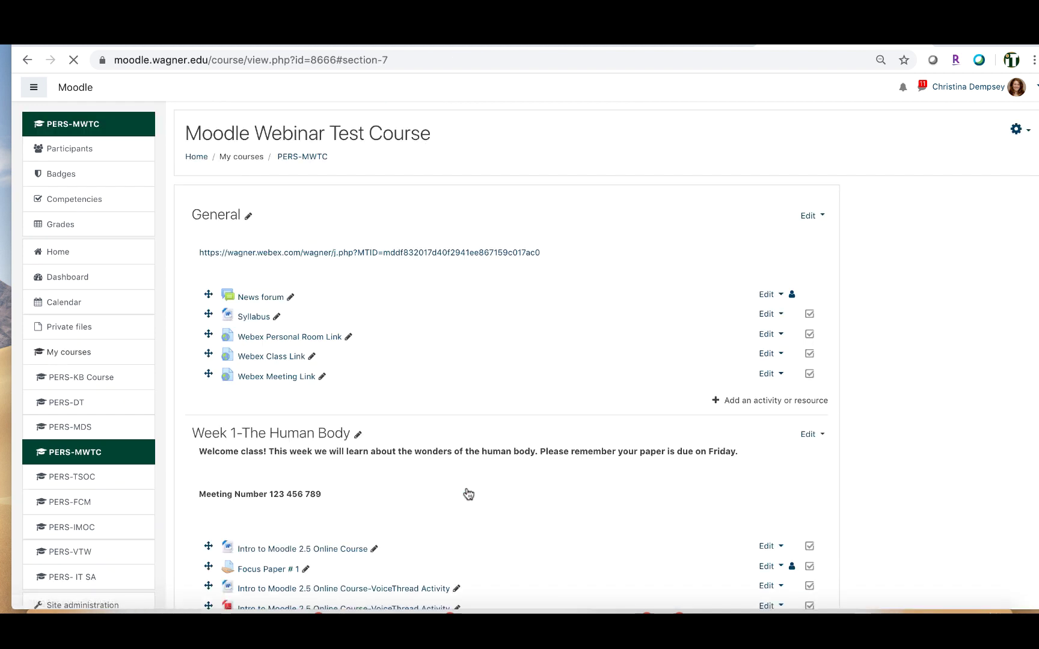